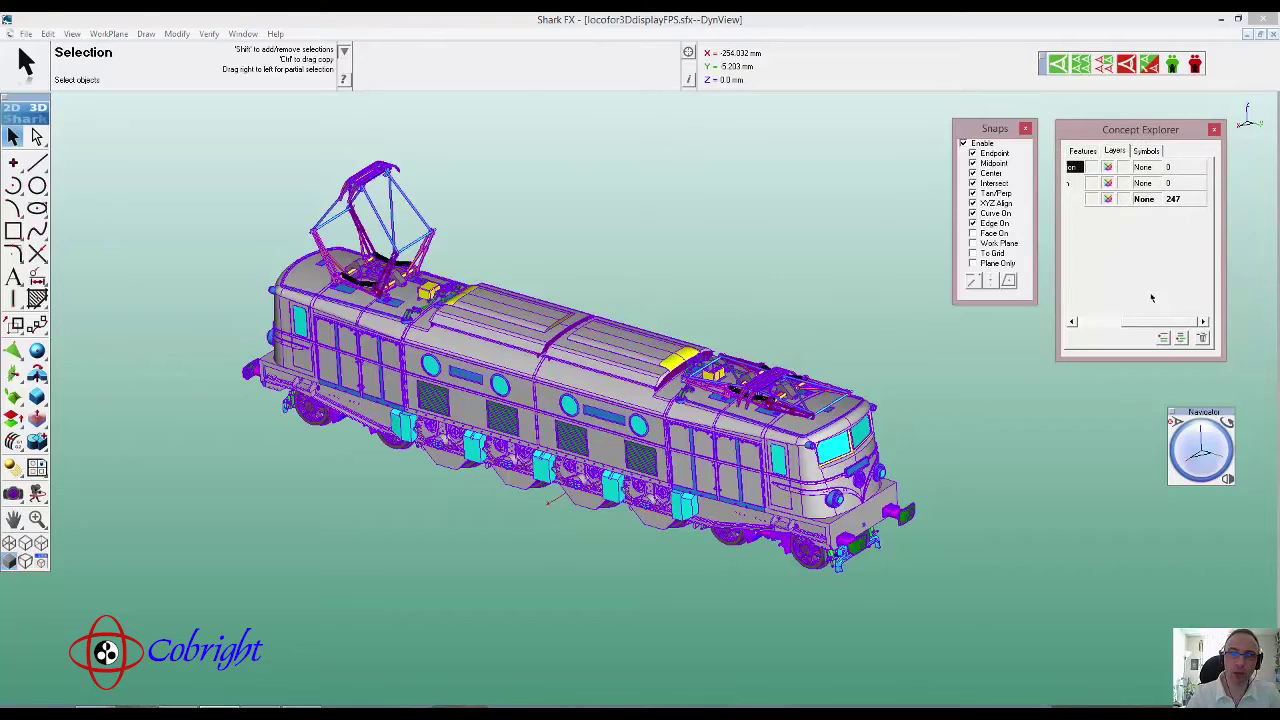
- Activate the Interpolate Spline tool and move the Snaps and Concept Explorer palettes closer to the locomotive
drag(1152, 322, 1088, 336)
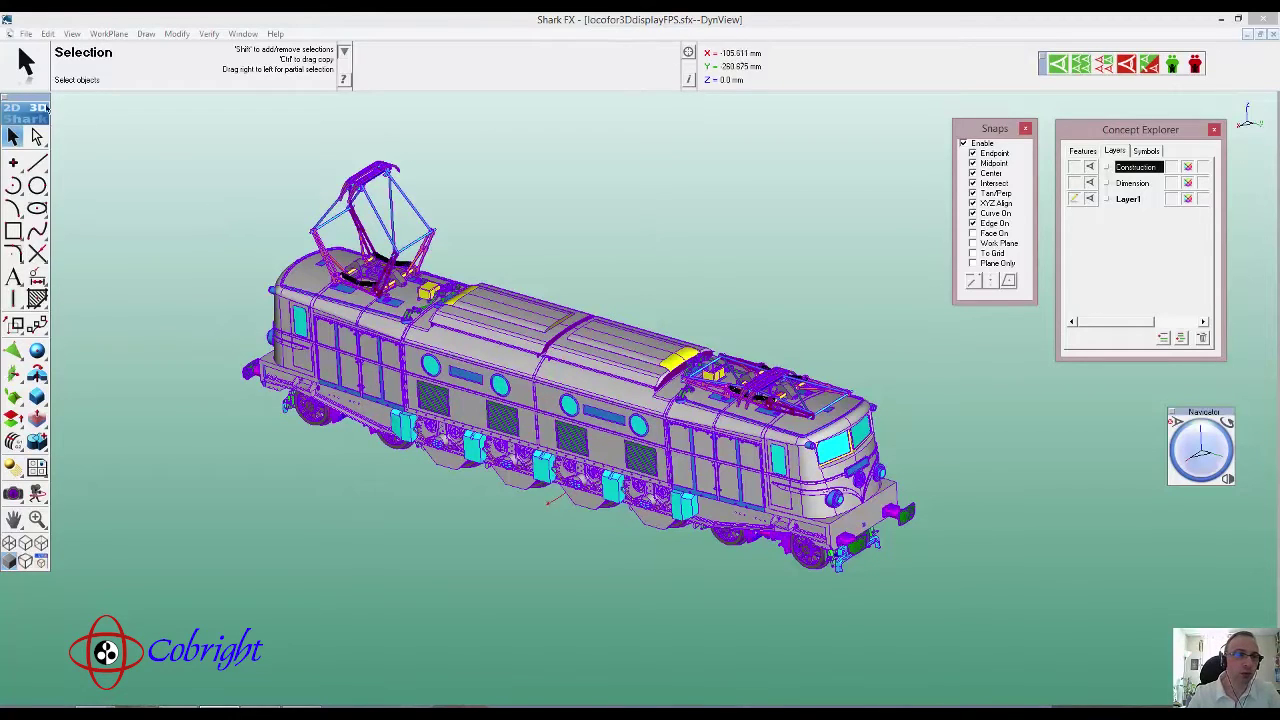
mouse_move(44, 107)
mouse_down()
mouse_move(453, 190)
mouse_move(965, 193)
mouse_move(509, 145)
mouse_move(216, 145)
mouse_move(45, 100)
mouse_up()
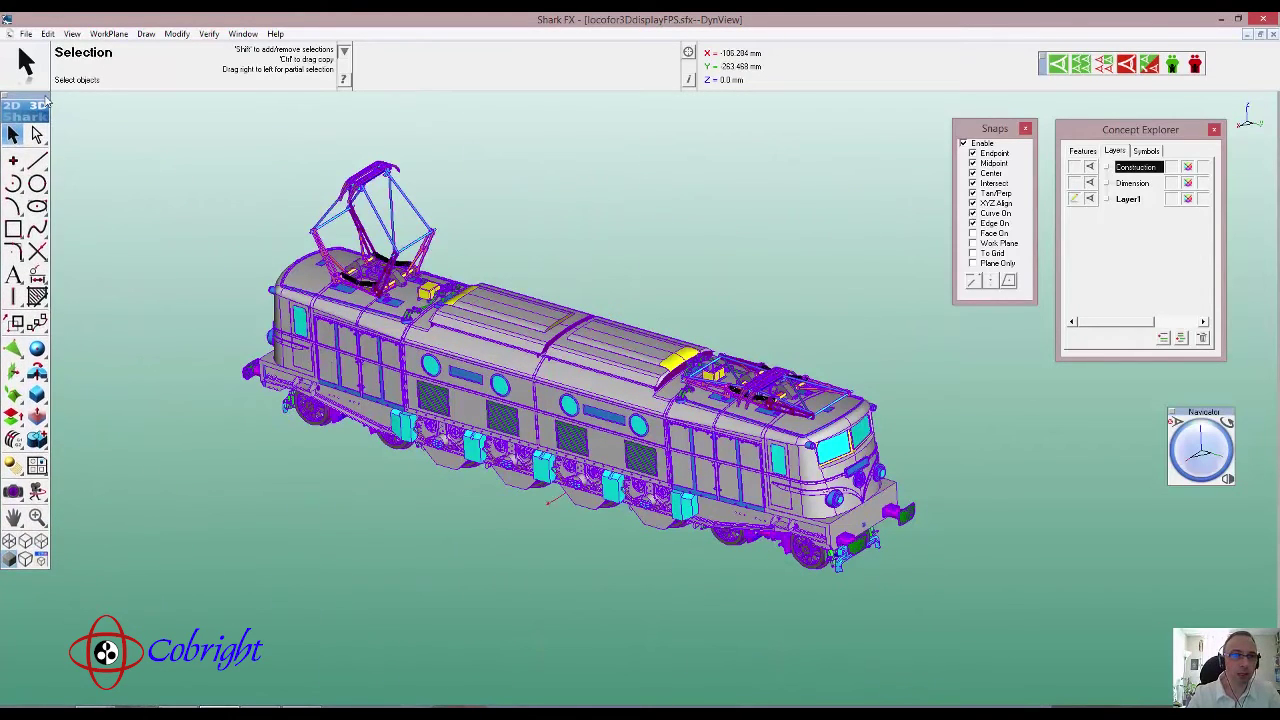
drag(718, 329, 104, 266)
click(118, 266)
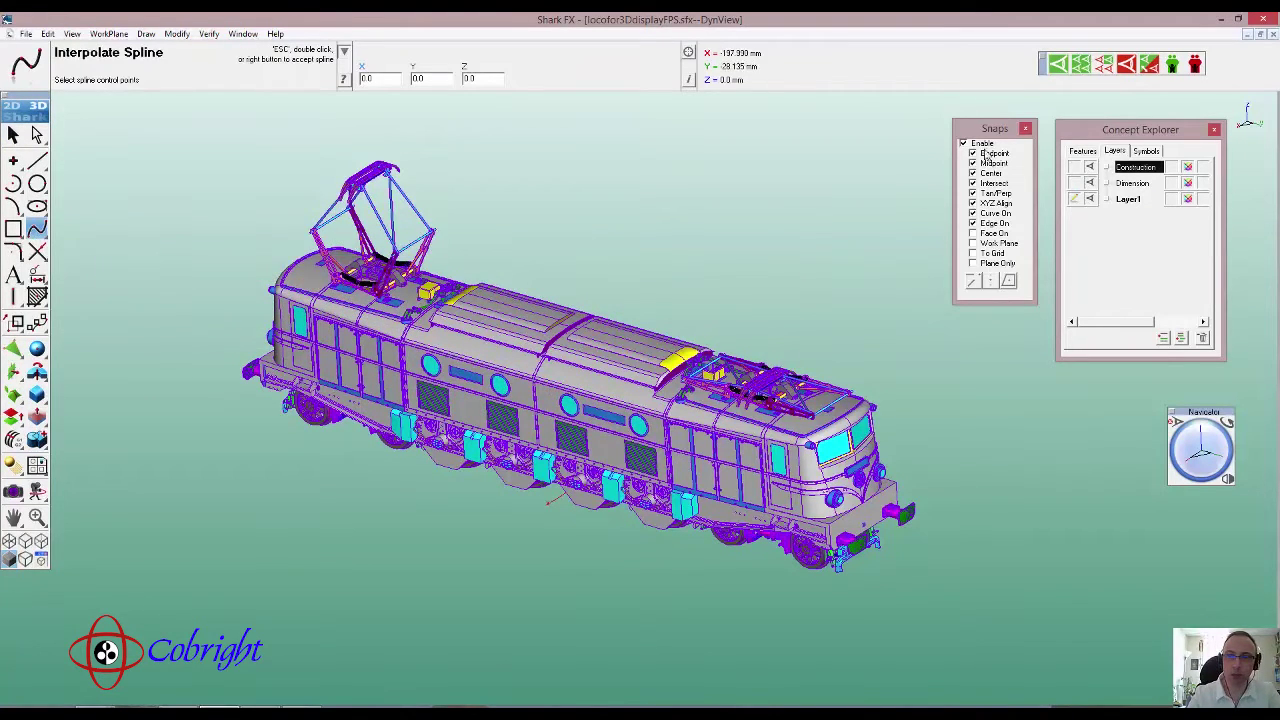
drag(990, 130, 893, 174)
drag(1189, 130, 1151, 158)
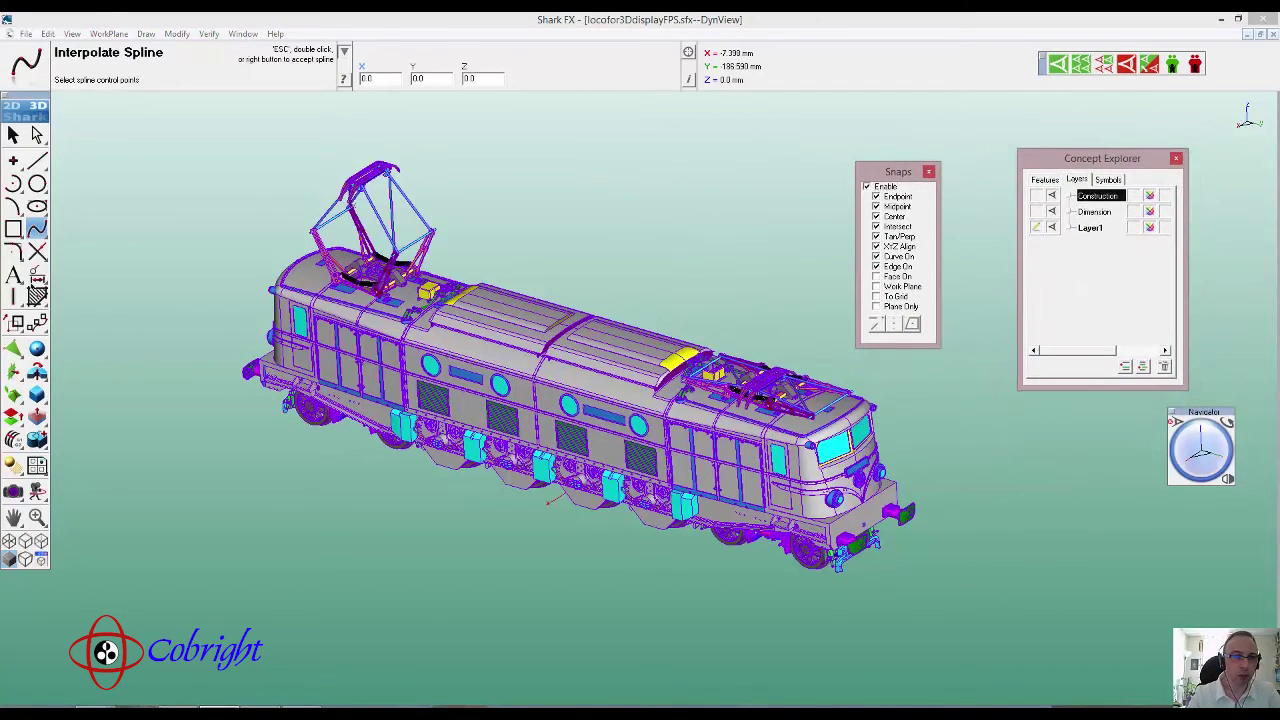
- Detach the spline tool variants as a floating palette and close that palette again
click(37, 230)
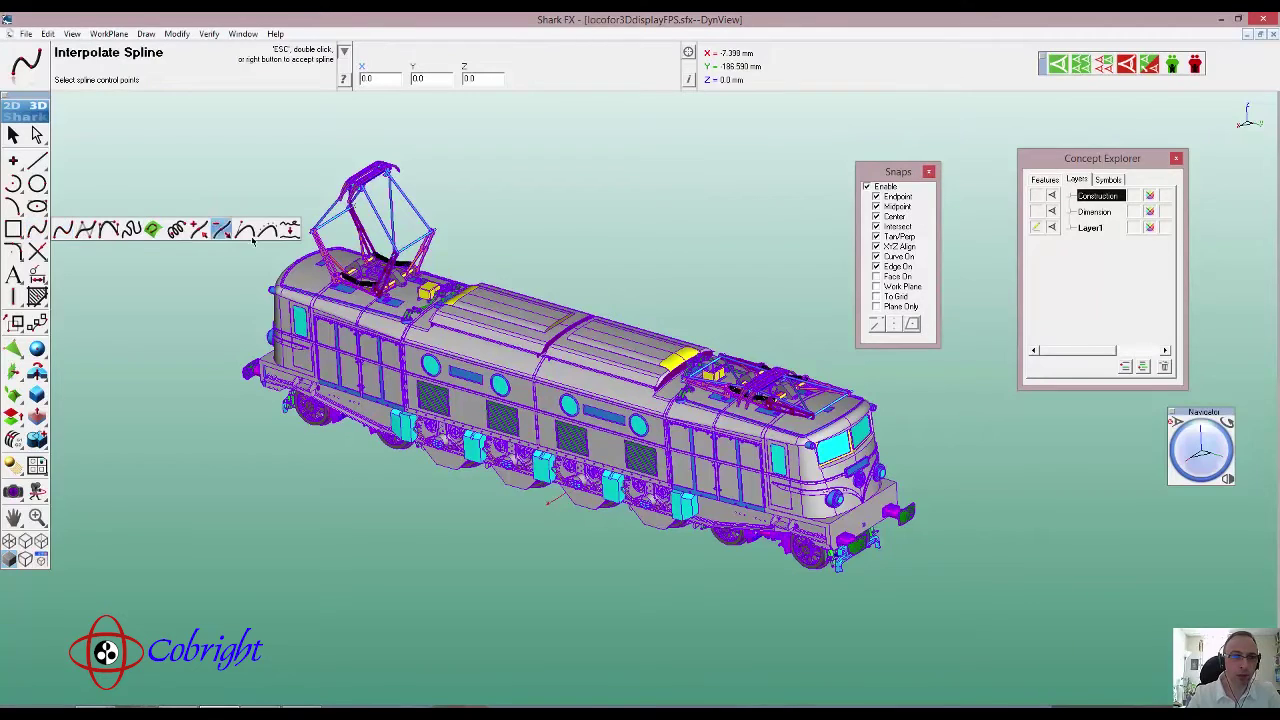
drag(60, 229, 258, 260)
click(170, 250)
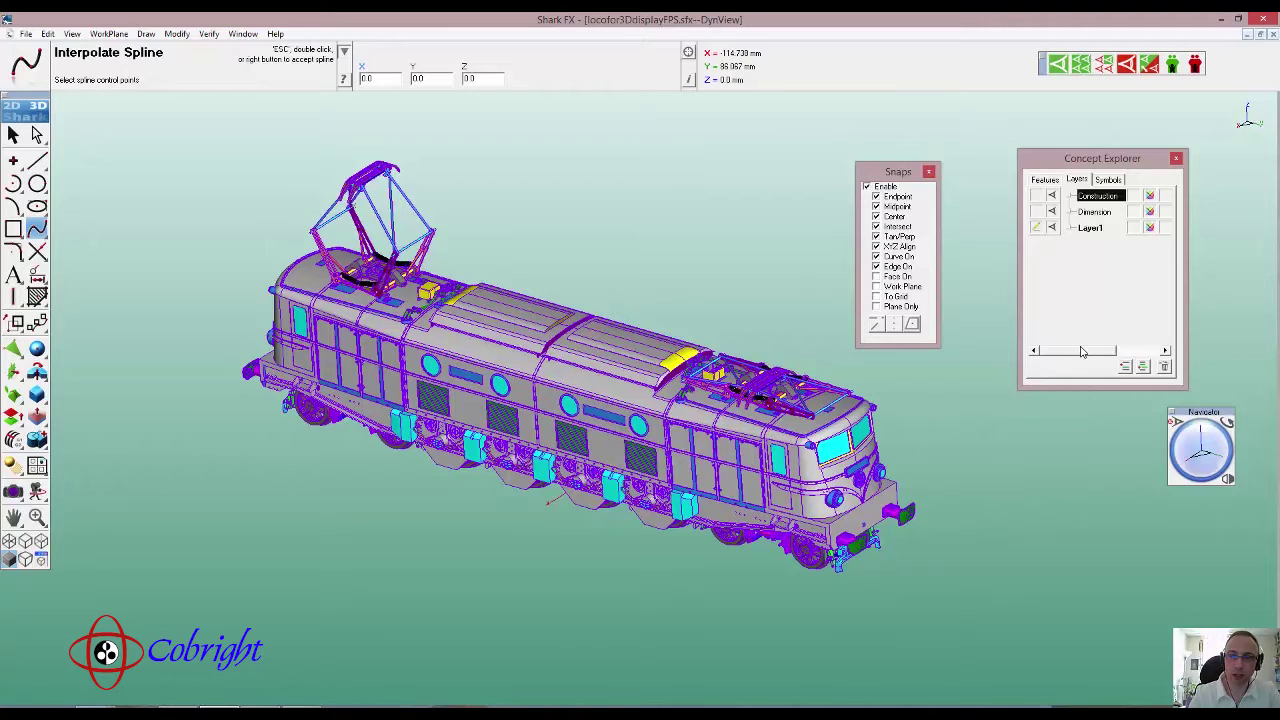
- Check the object counts of the layers and examine the locomotive's wheels and side panels up close
drag(1073, 354, 1130, 351)
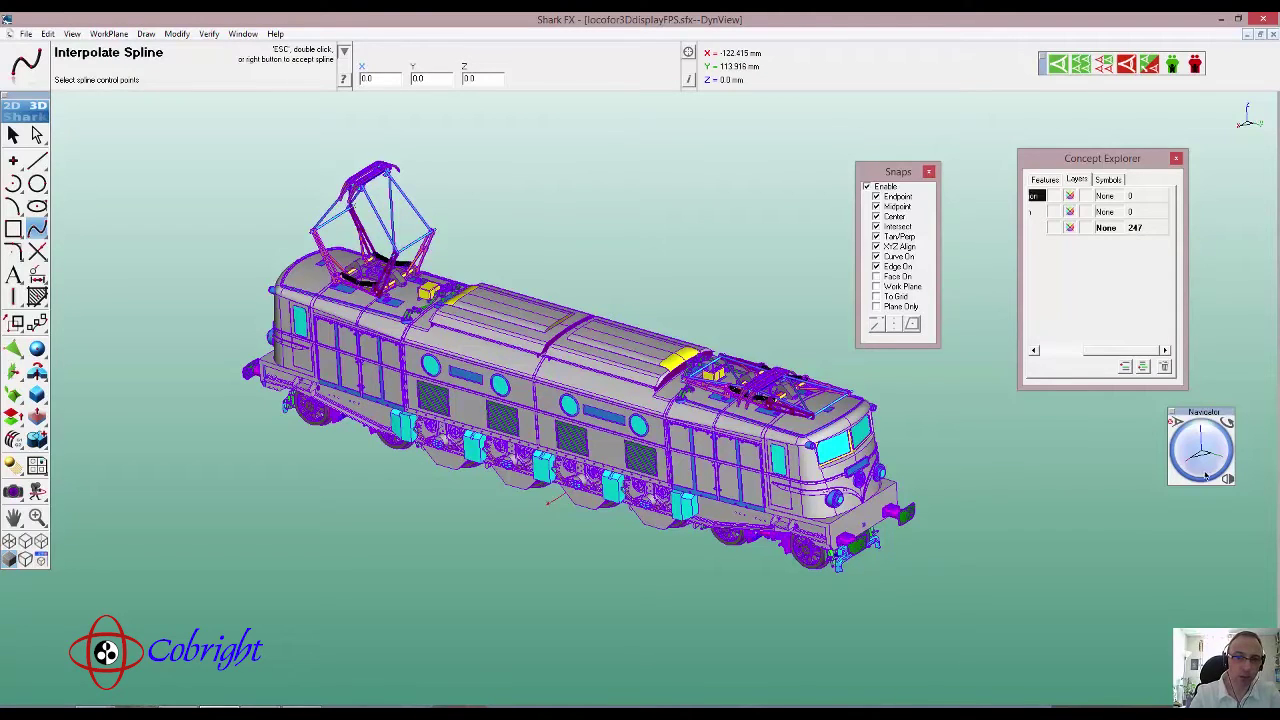
click(37, 516)
click(13, 135)
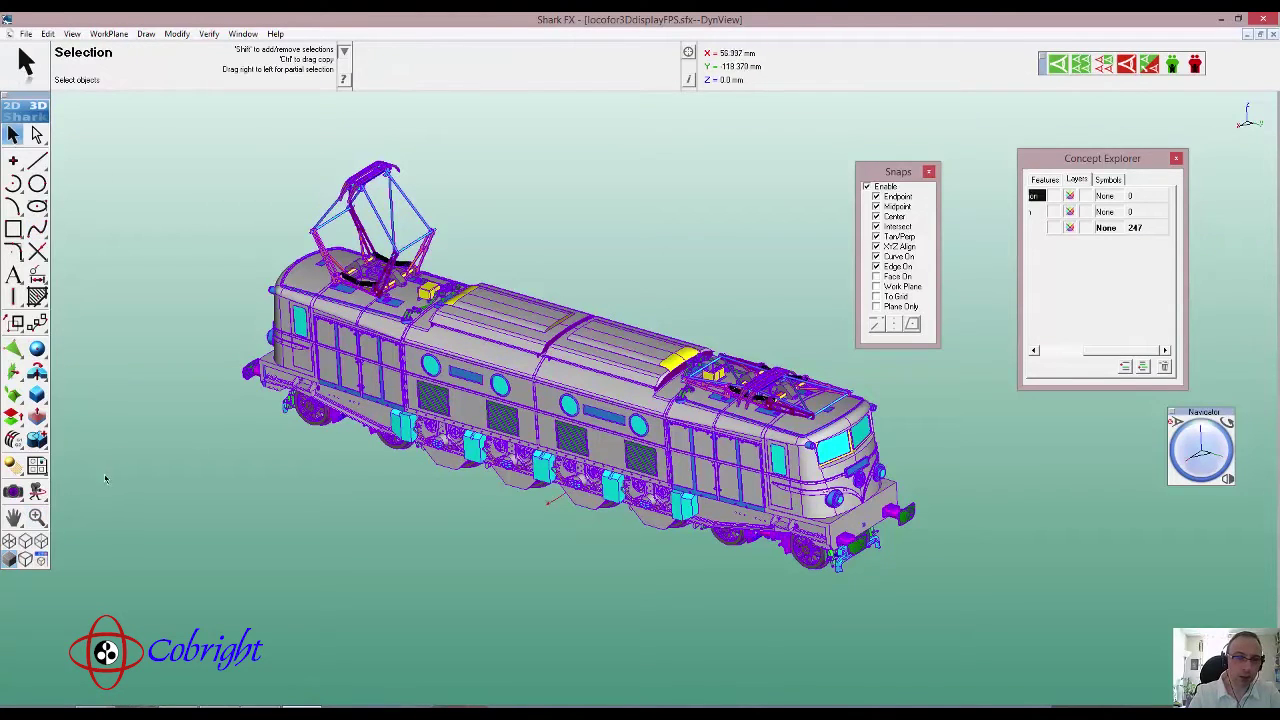
click(37, 516)
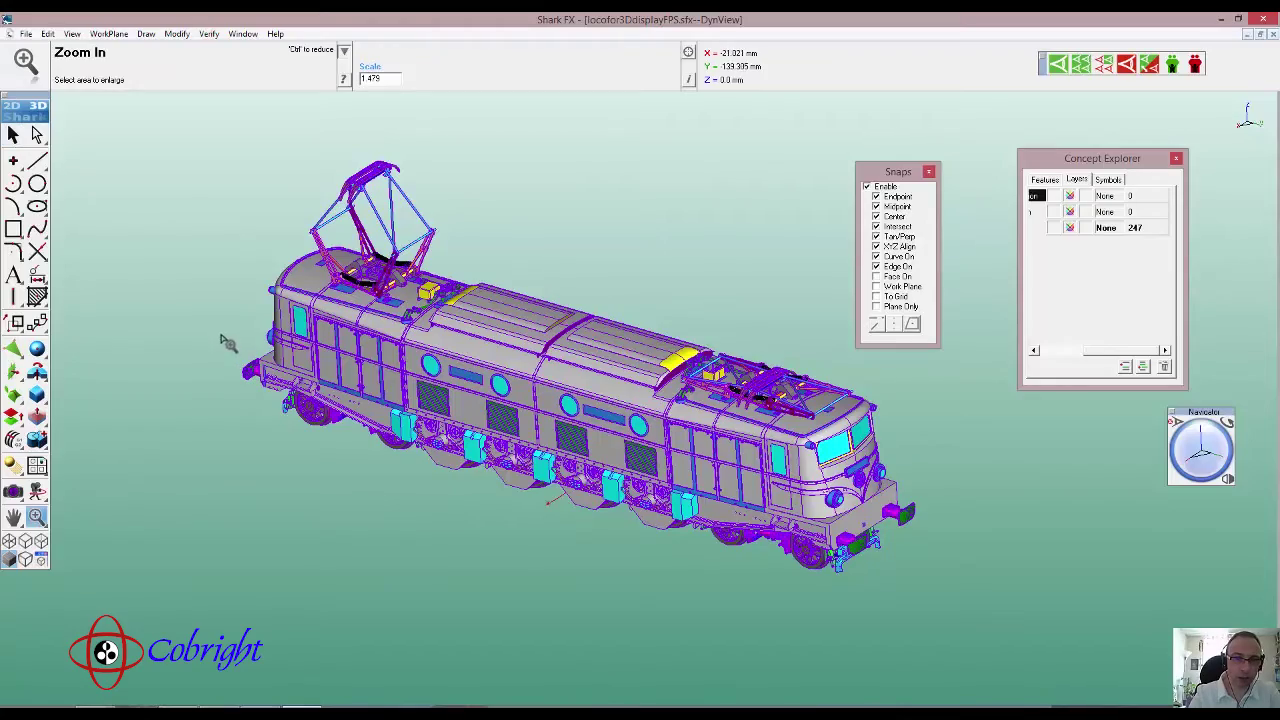
click(495, 522)
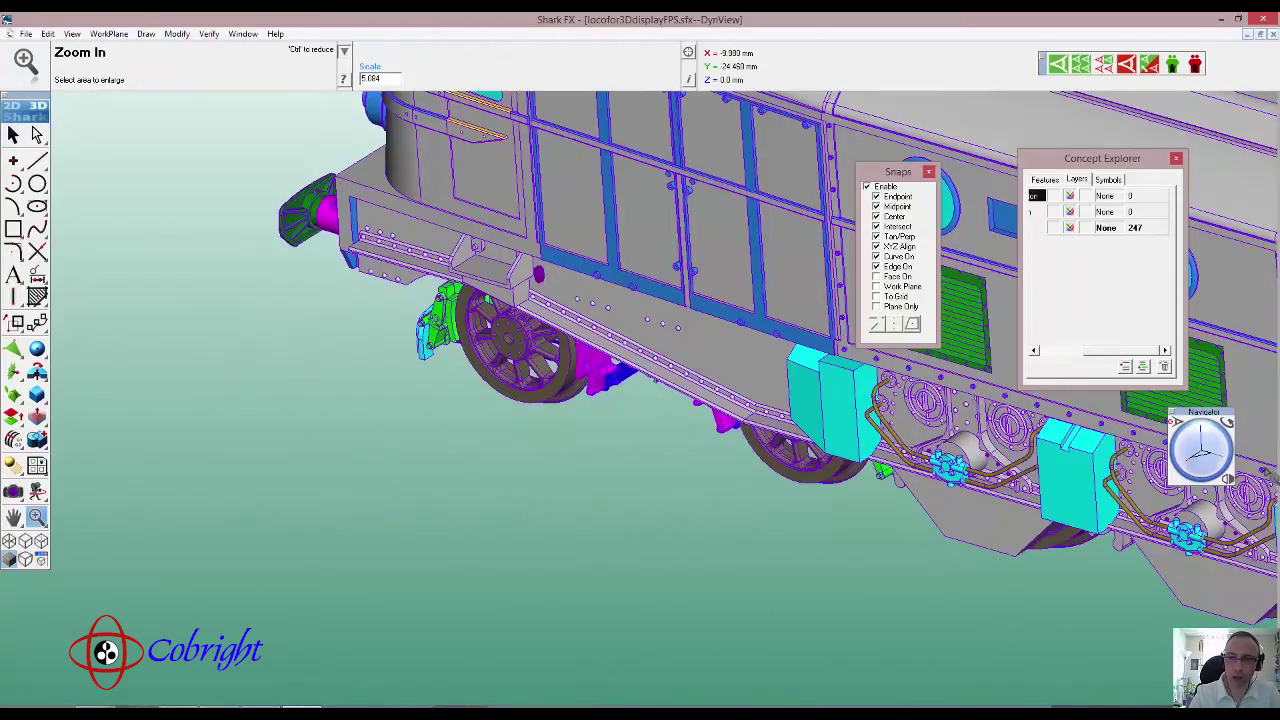
mouse_move(1223, 441)
mouse_down()
mouse_move(1212, 430)
mouse_move(1226, 457)
mouse_move(1220, 432)
mouse_move(1215, 450)
mouse_up()
key(ctrl)
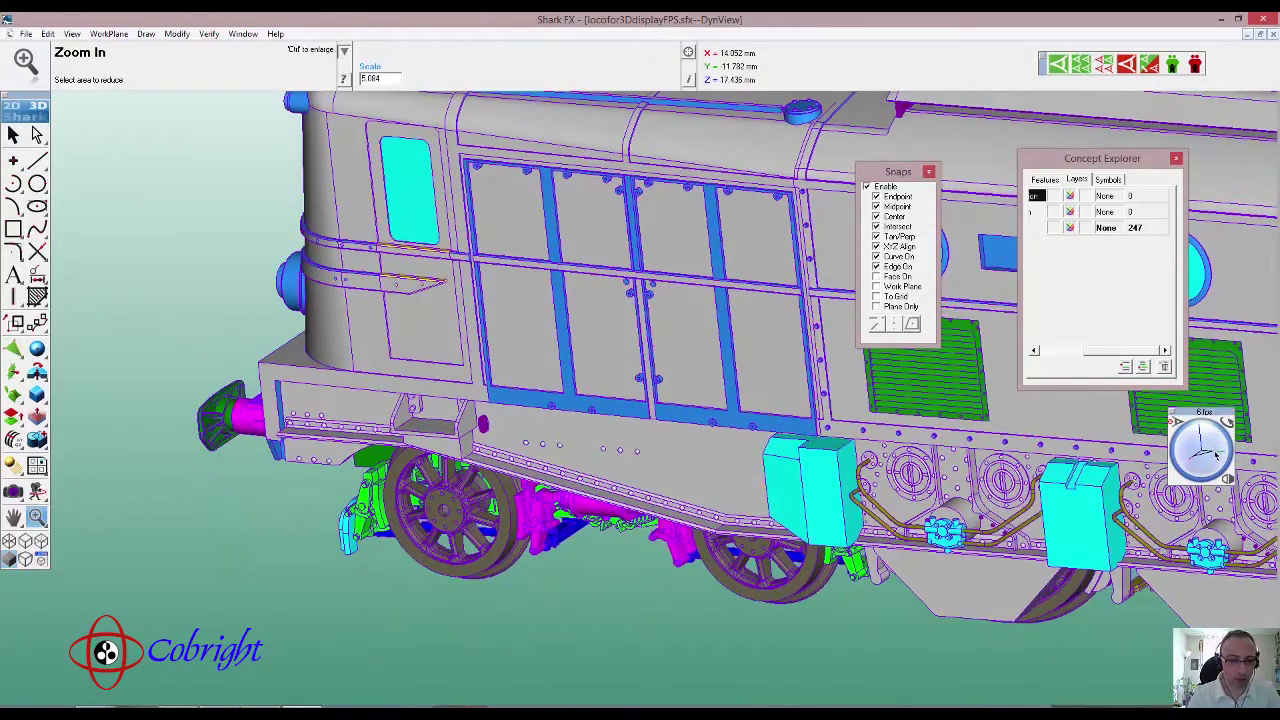
ctrl+click(620, 620)
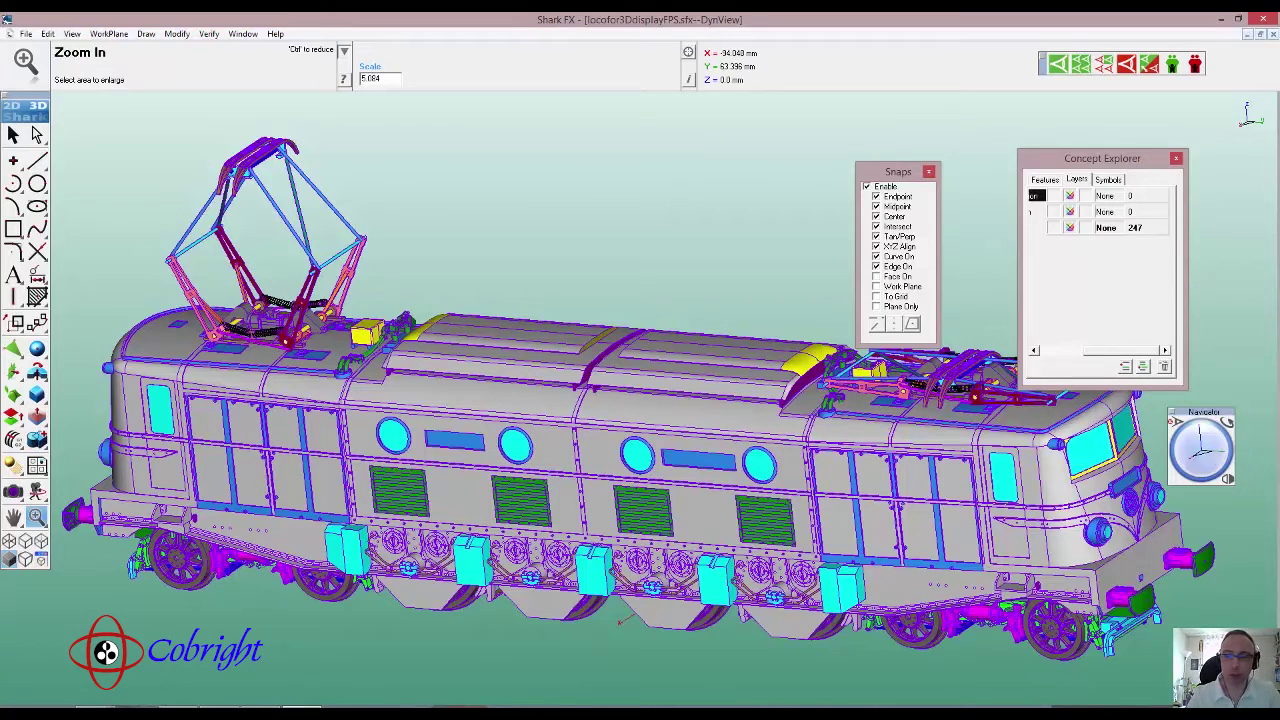
- Close the Snaps palette and move the Concept Explorer clear of the locomotive
click(929, 172)
drag(1023, 157, 1047, 103)
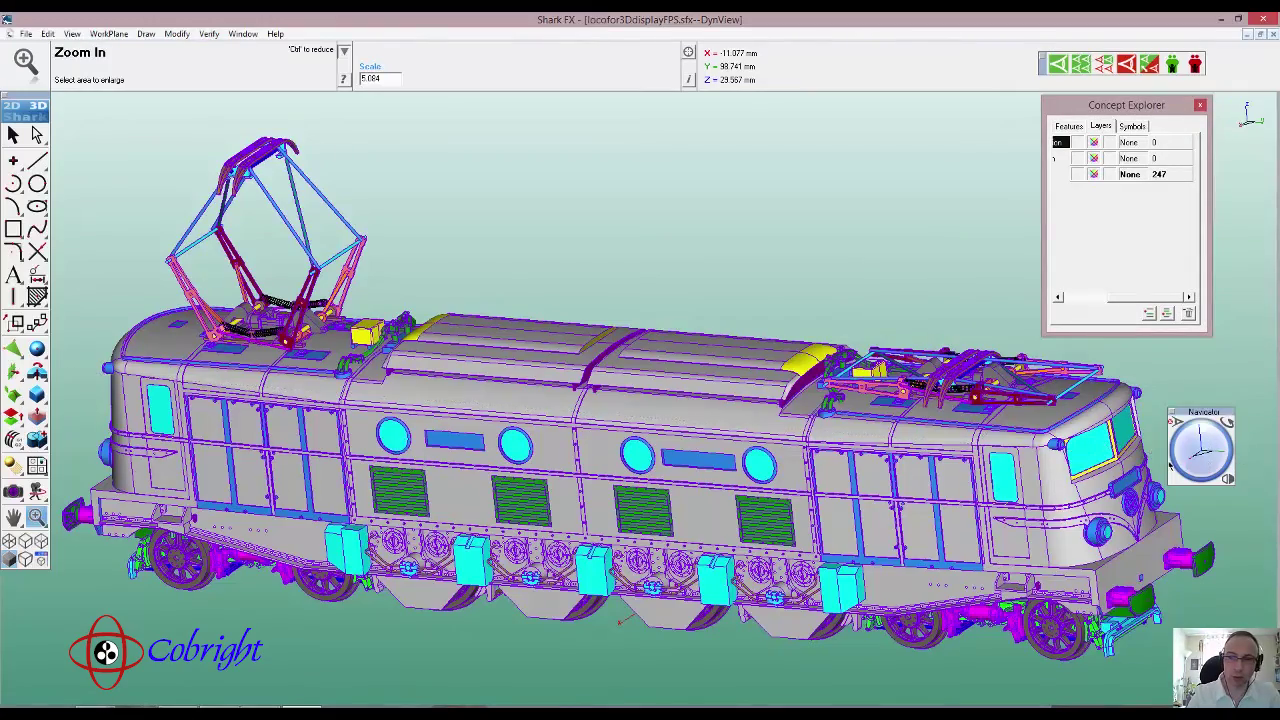
- Examine the whole locomotive from its side, roof and underside
mouse_move(1206, 447)
mouse_down()
mouse_move(1172, 503)
mouse_move(1195, 455)
mouse_move(1250, 465)
mouse_move(1240, 492)
mouse_move(1240, 457)
mouse_move(1209, 425)
mouse_move(1220, 509)
mouse_move(1197, 455)
mouse_move(1202, 468)
mouse_up()
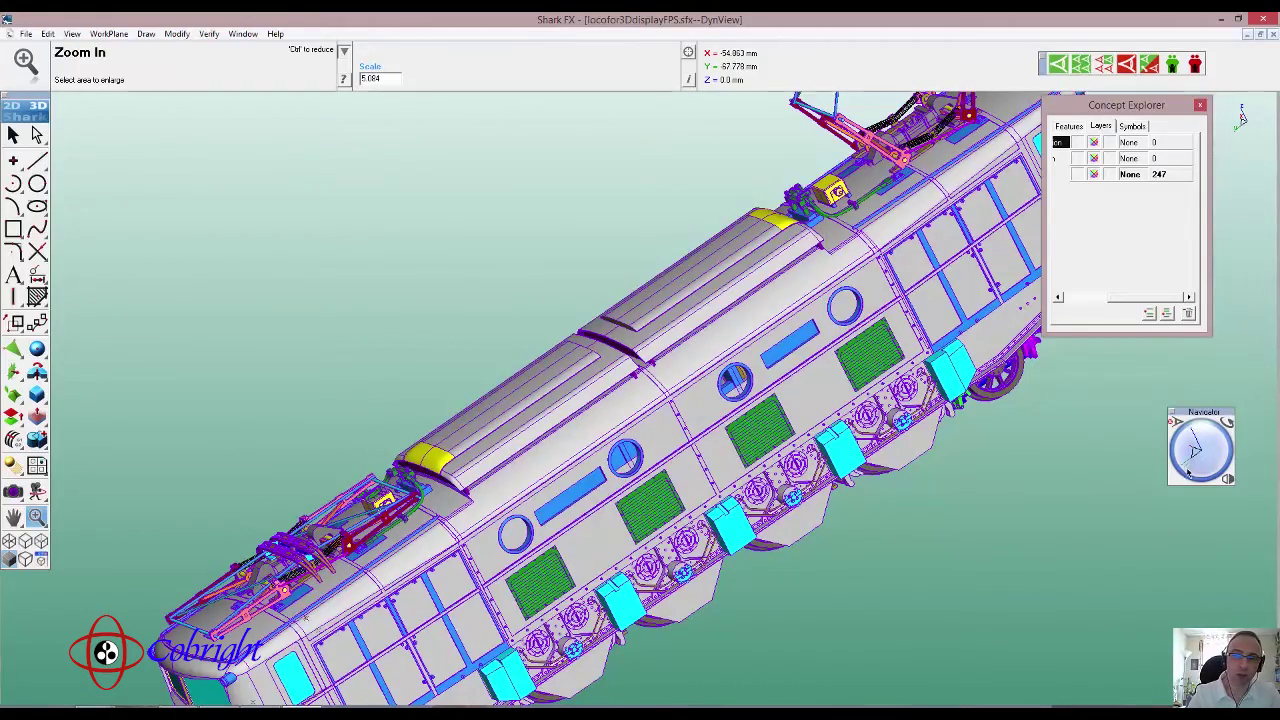
mouse_move(1191, 446)
mouse_down()
mouse_move(1202, 457)
mouse_move(1198, 418)
mouse_move(1204, 428)
mouse_up()
drag(1204, 478, 1249, 123)
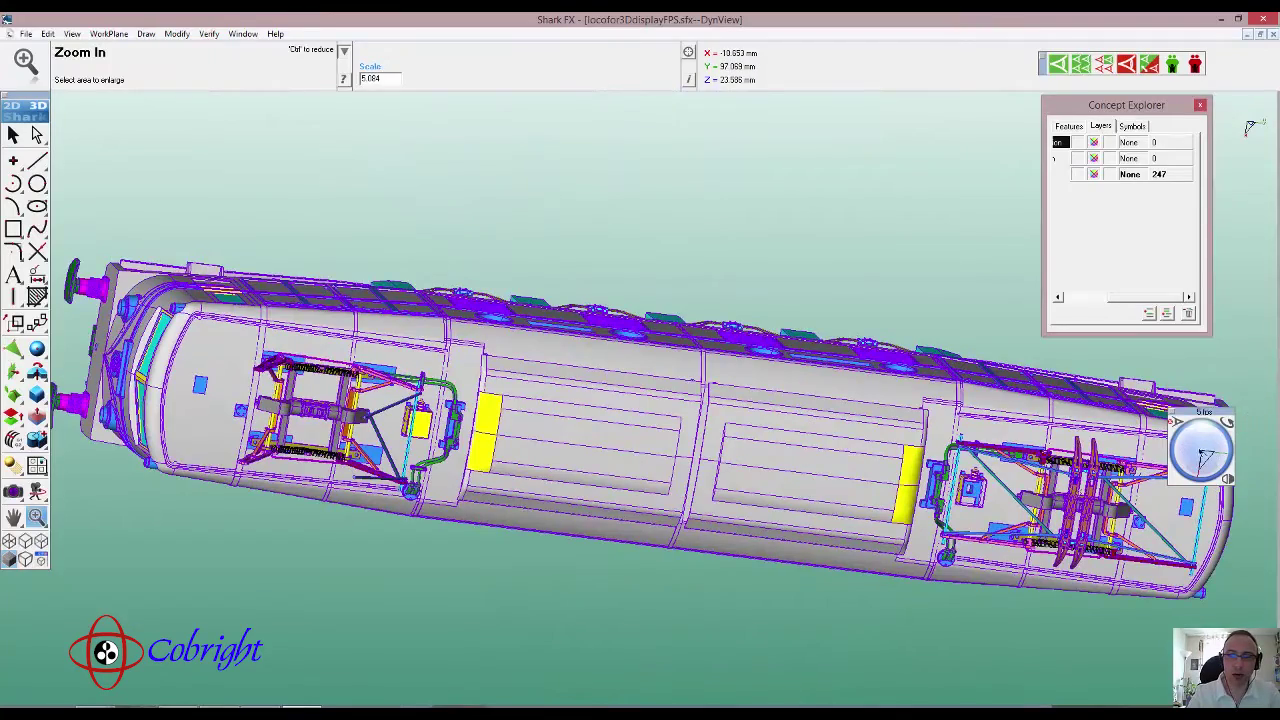
click(1184, 405)
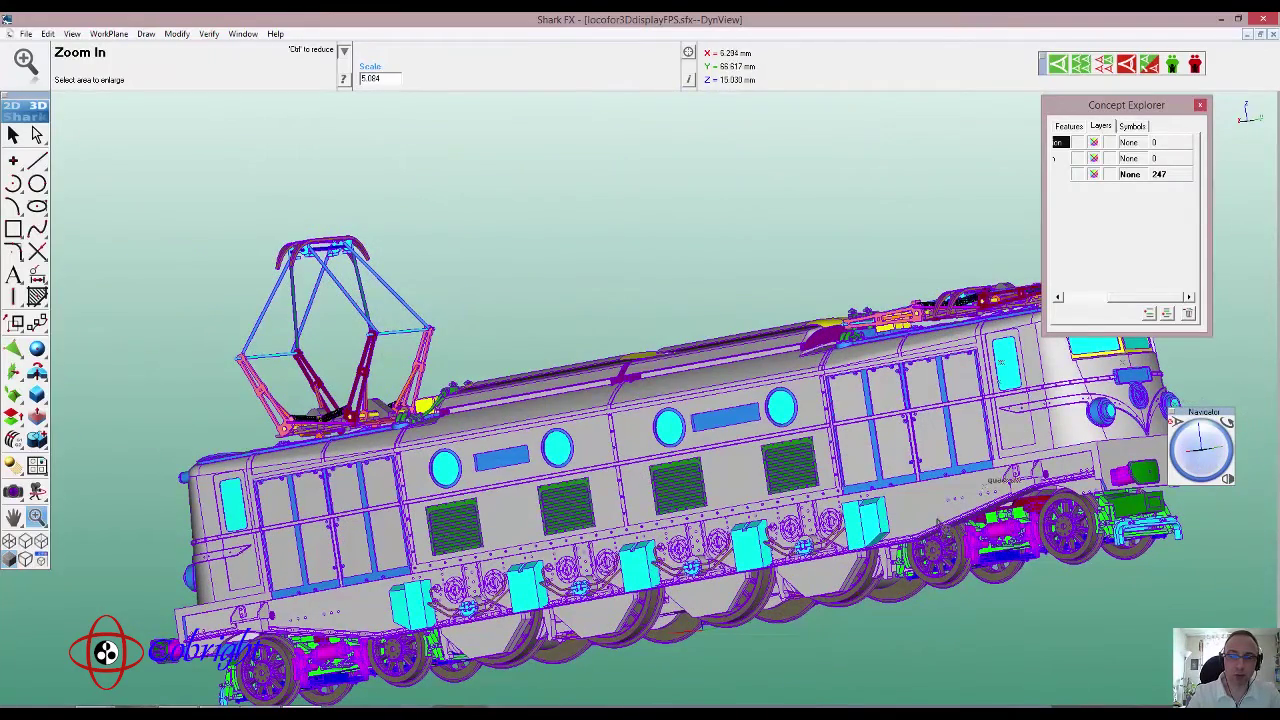
scroll(920, 620, up, 1)
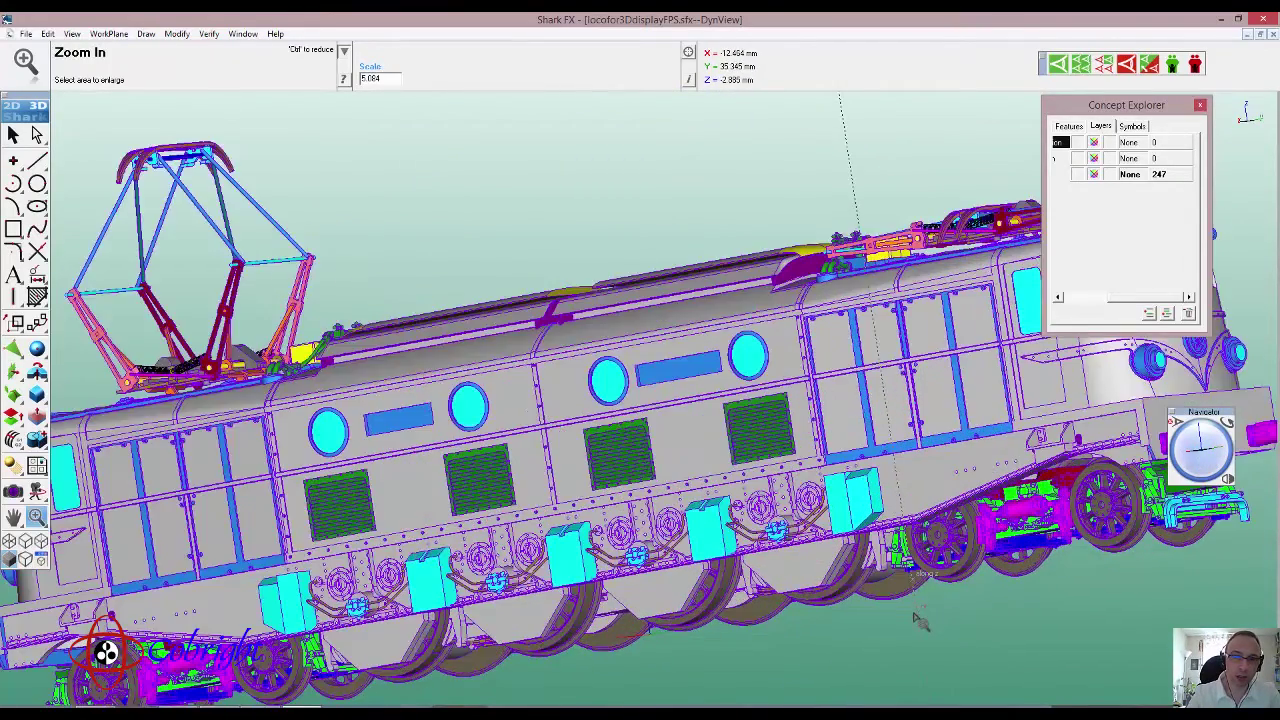
scroll(920, 620, down, 2)
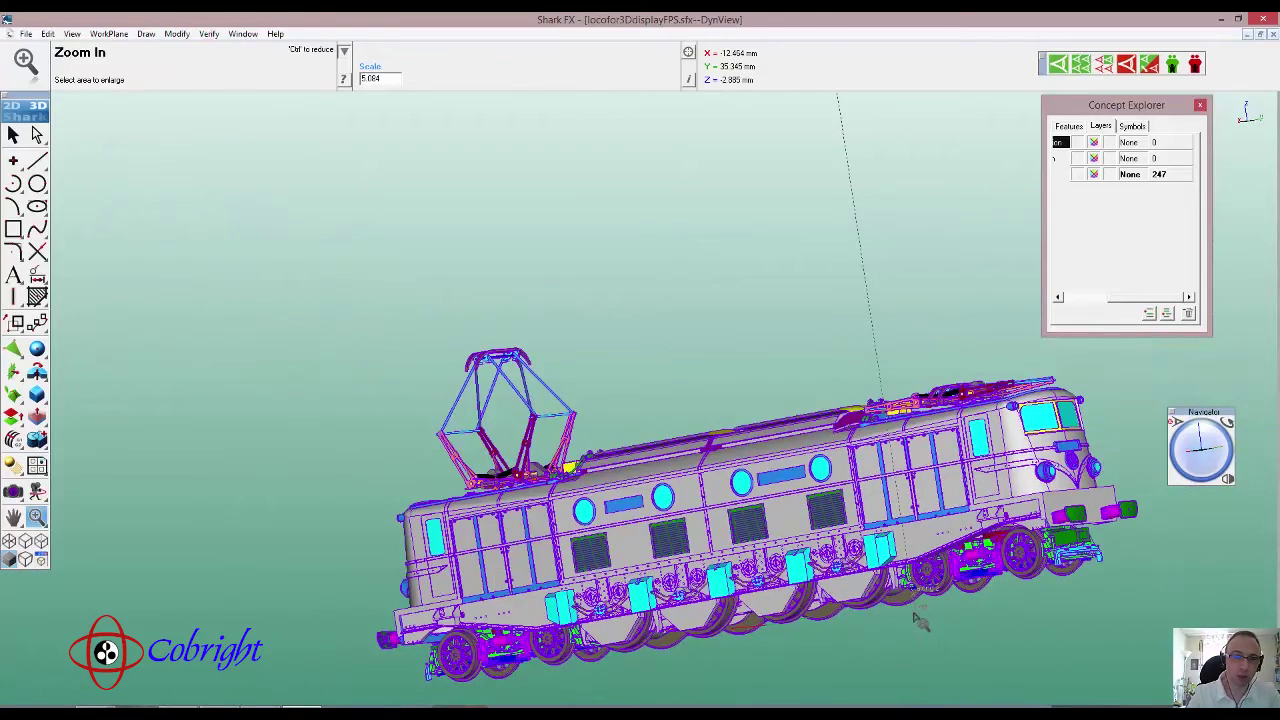
middle_drag(476, 221, 472, 252)
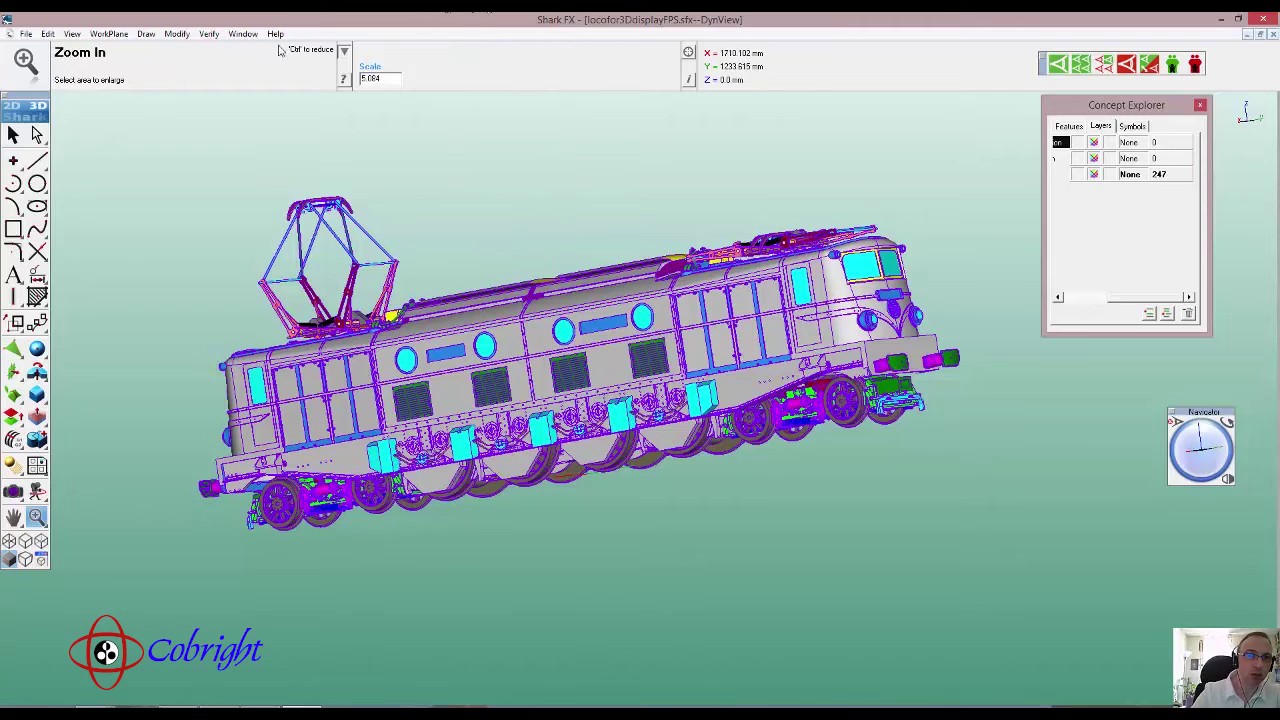
- Show the Woodworking tools and detach the mesh tools as a floating palette
click(245, 36)
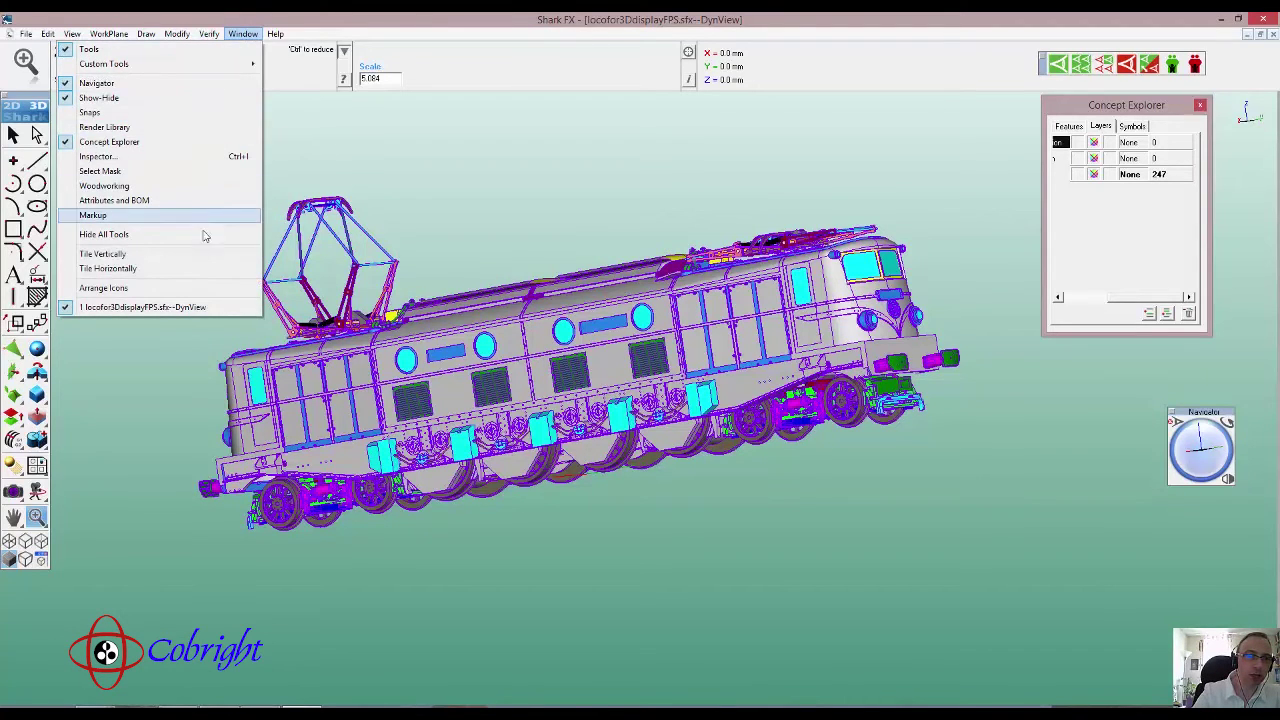
click(190, 186)
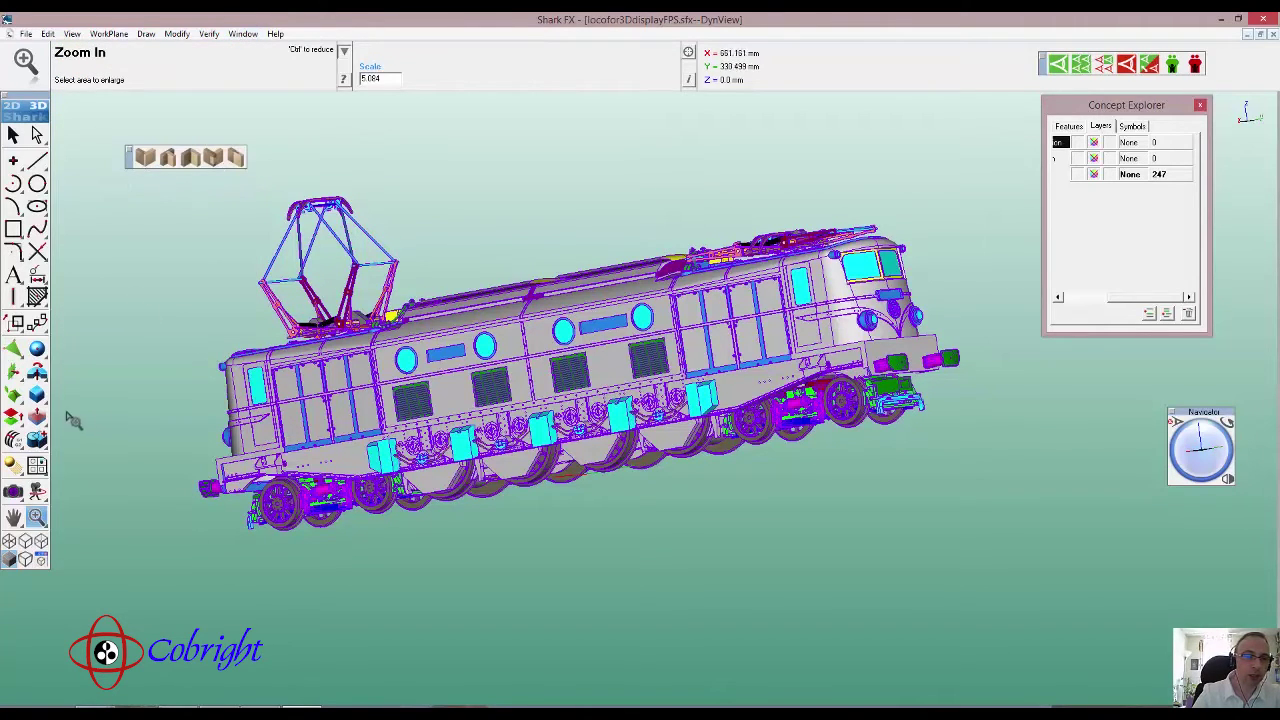
click(13, 349)
drag(15, 352, 370, 160)
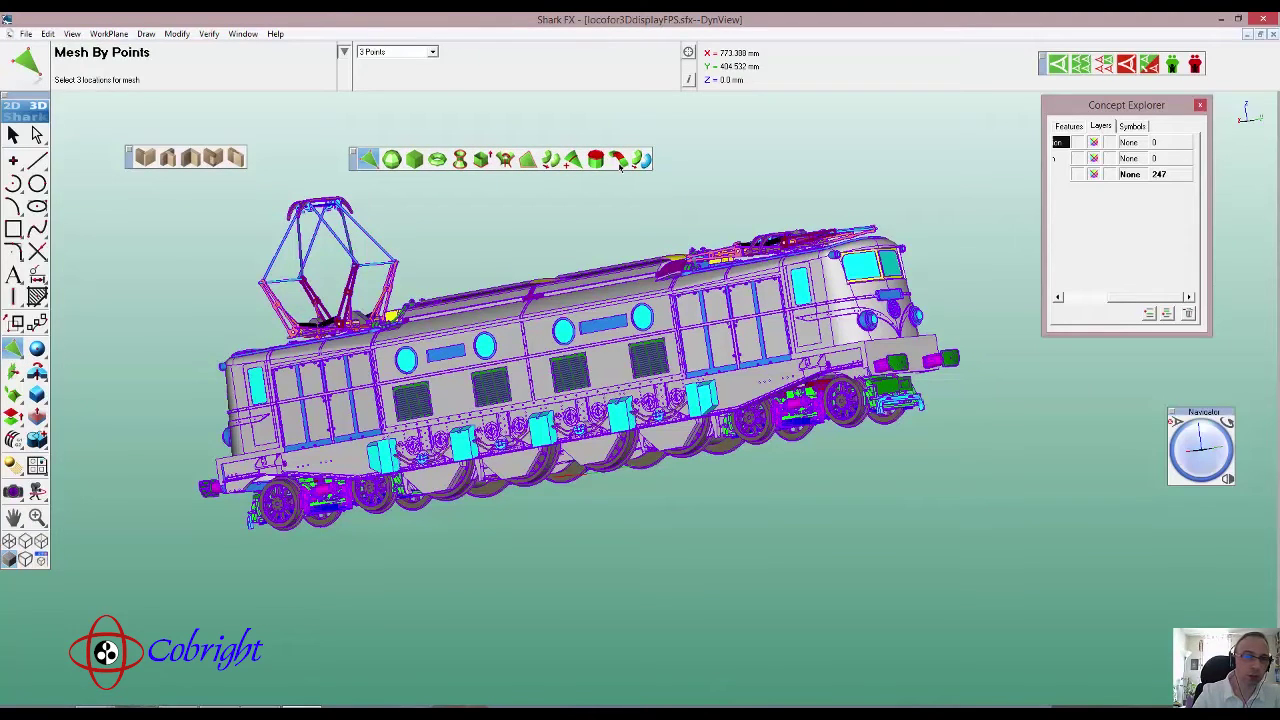